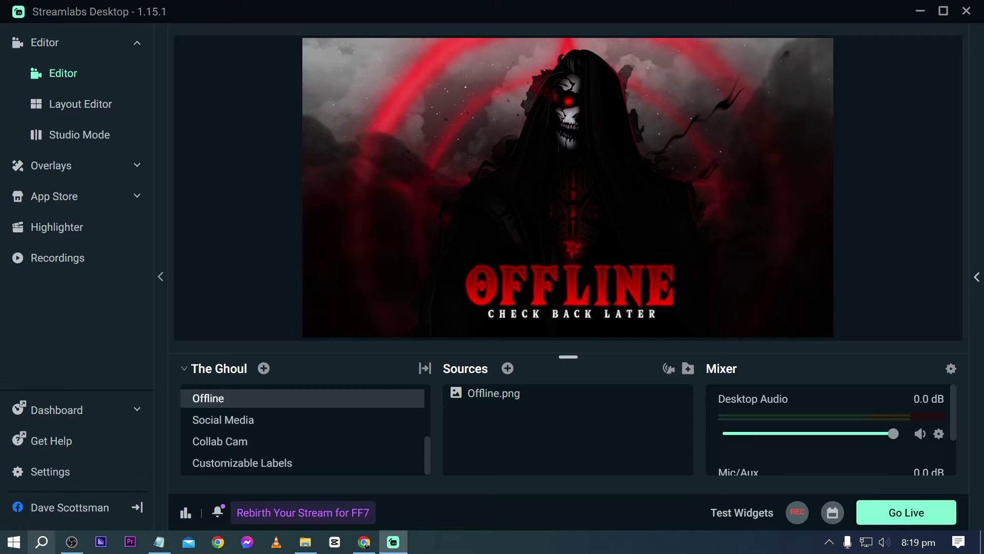
Step: Open Settings to the Video page: 1920x1080 base and output, Lanczos filter, 60 FPS
left_click(58, 472)
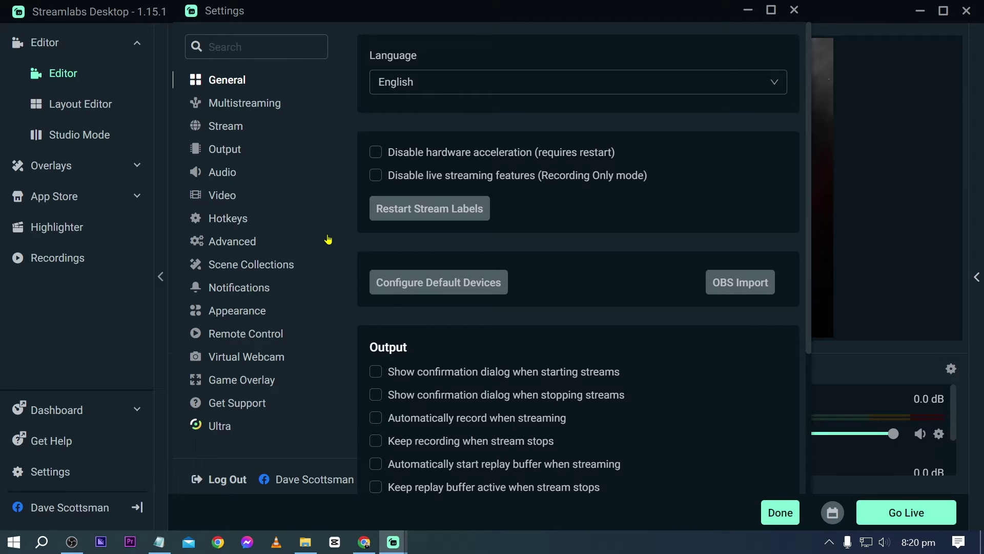
left_click(231, 195)
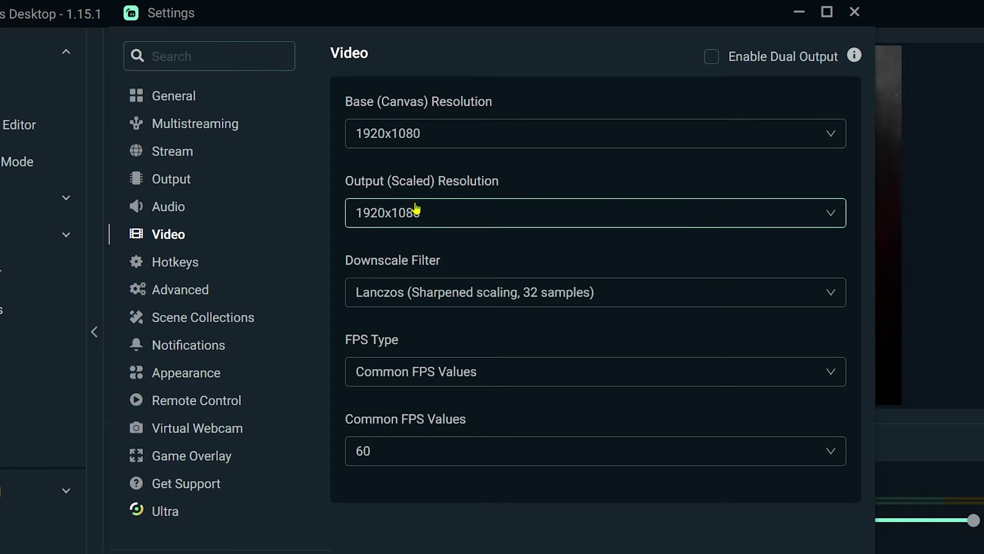
Step: Keep the base canvas at 1920x1080 and change the output (scaled) resolution to 1280x720
left_click(433, 140)
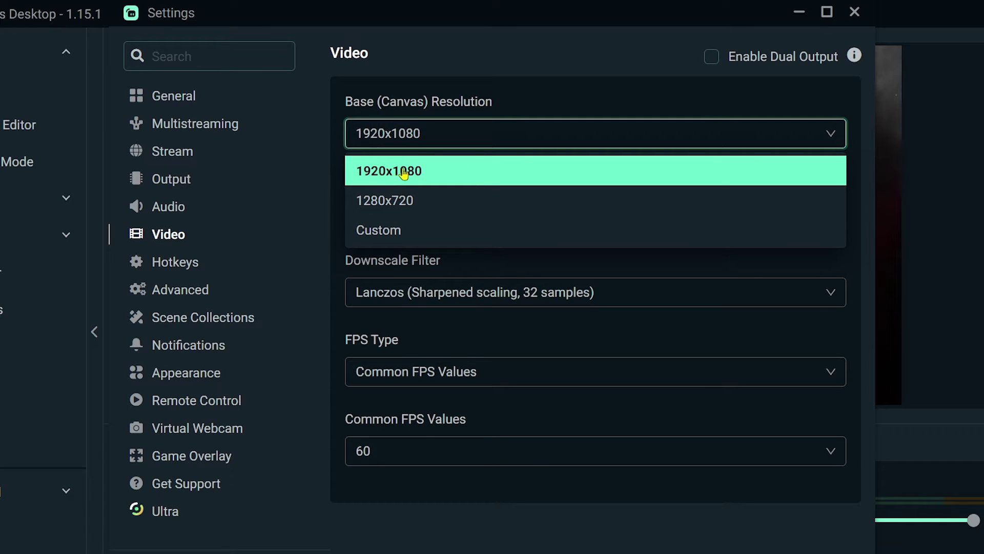
left_click(433, 176)
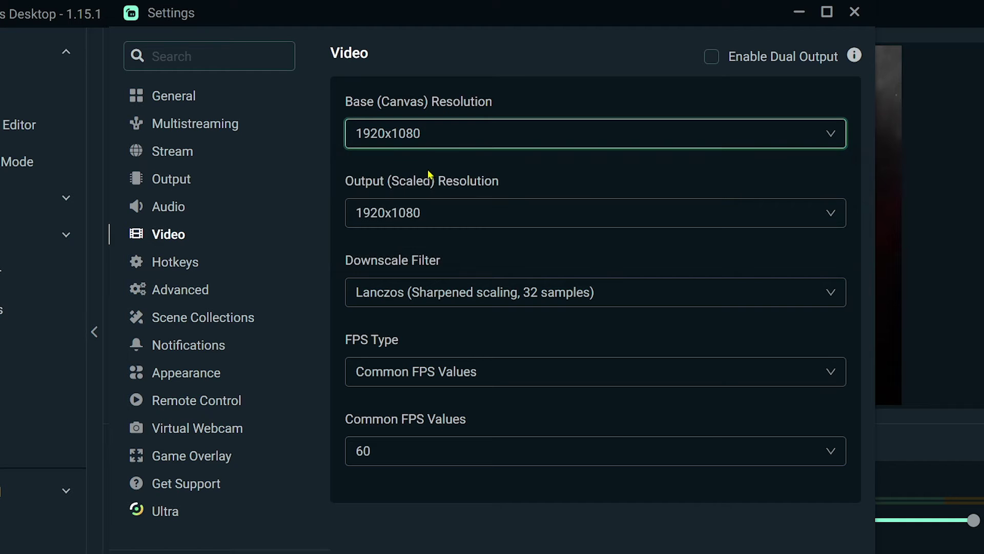
left_click(395, 136)
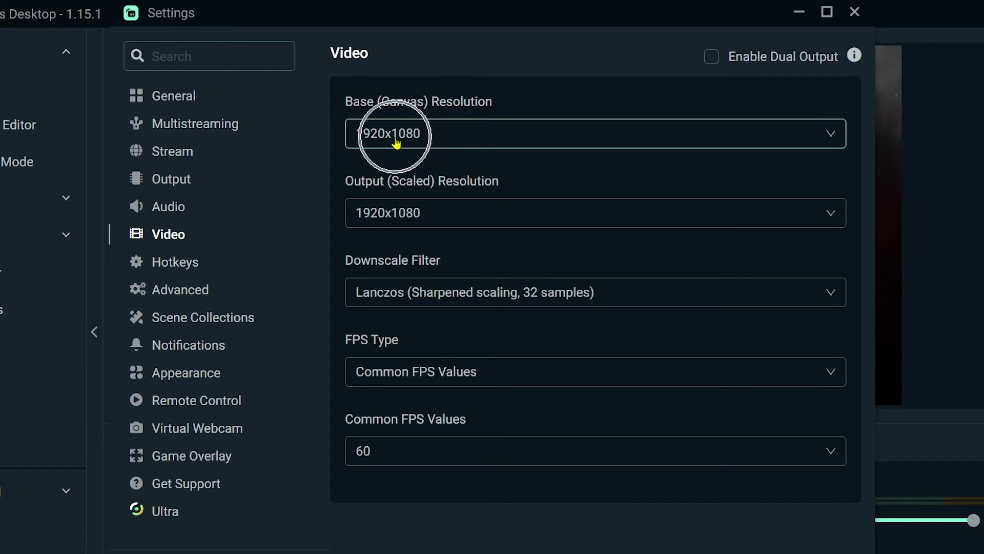
left_click(437, 214)
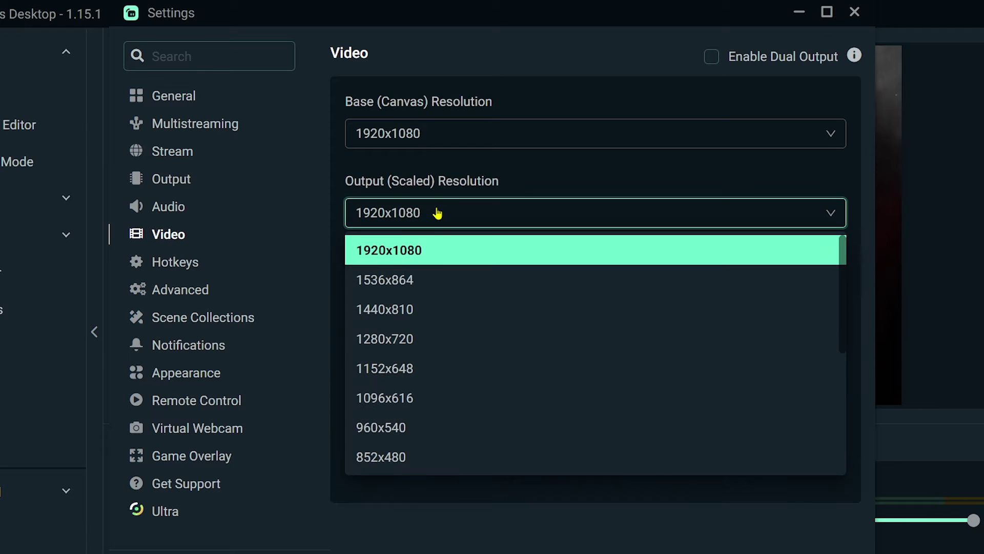
left_click(378, 346)
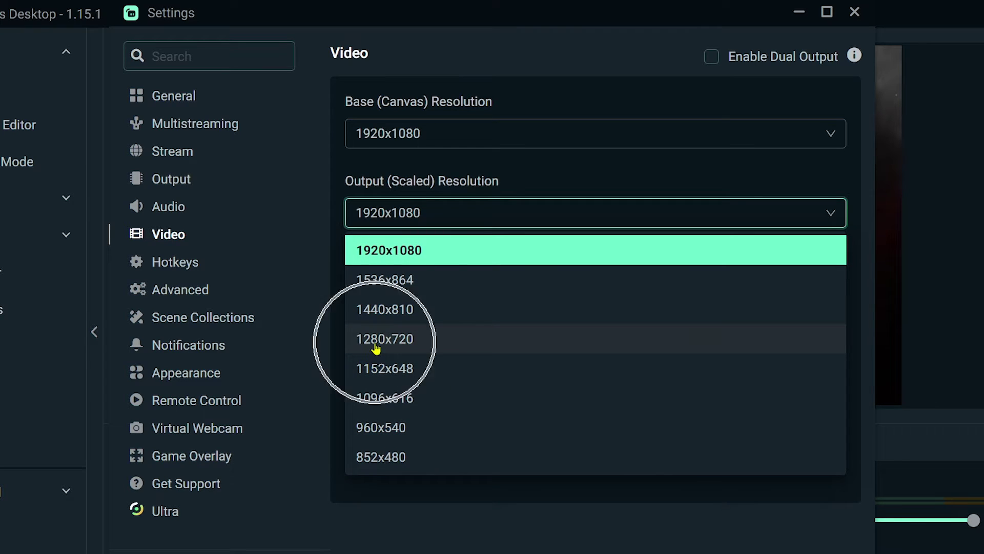
left_click(419, 345)
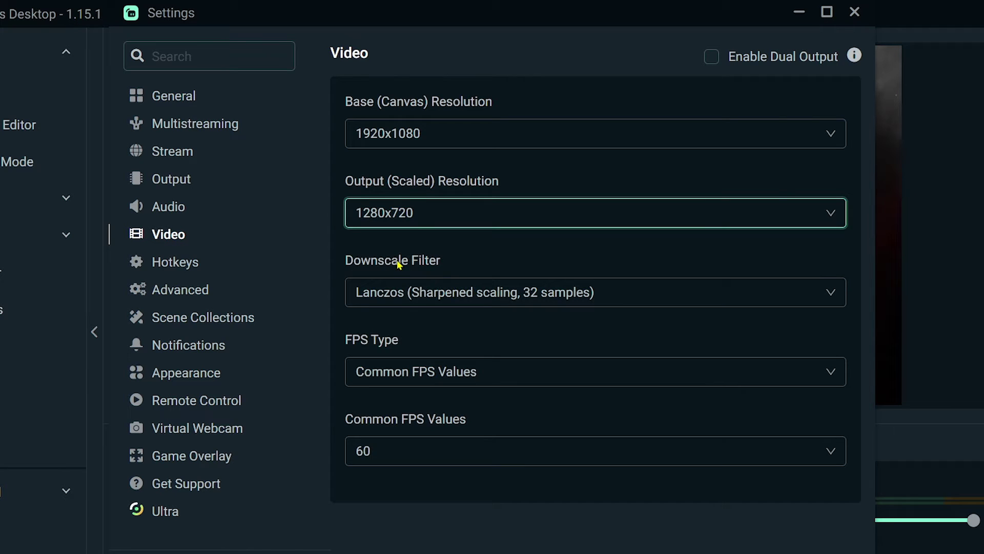
left_click(402, 234)
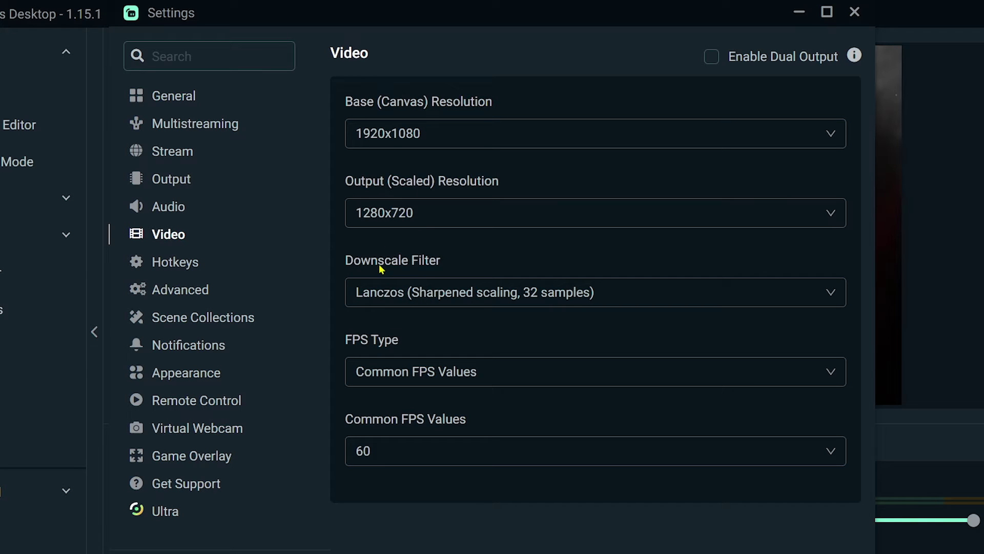
Step: Replace the Lanczos downscale filter with Bicubic (Sharpened scaling, 16 samples)
left_click(432, 296)
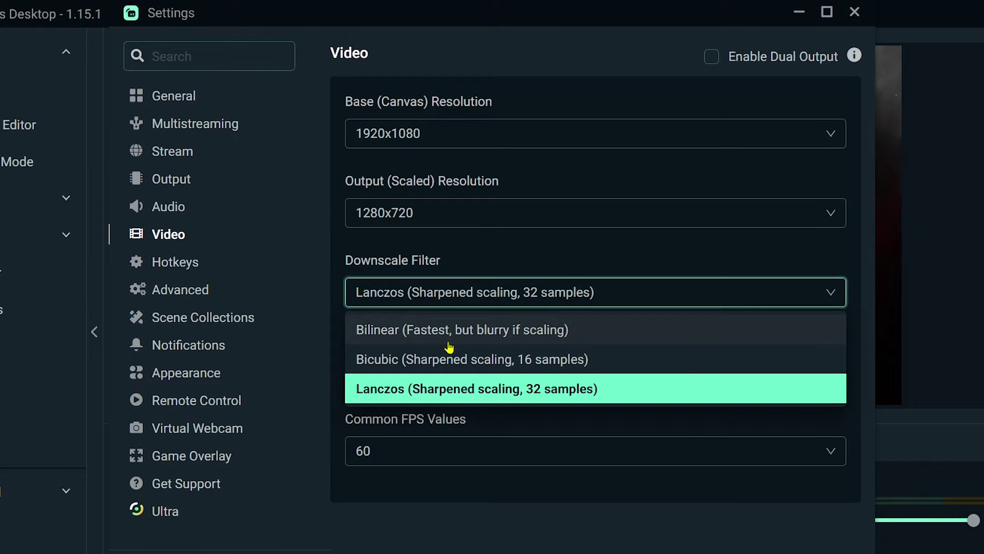
left_click(382, 365)
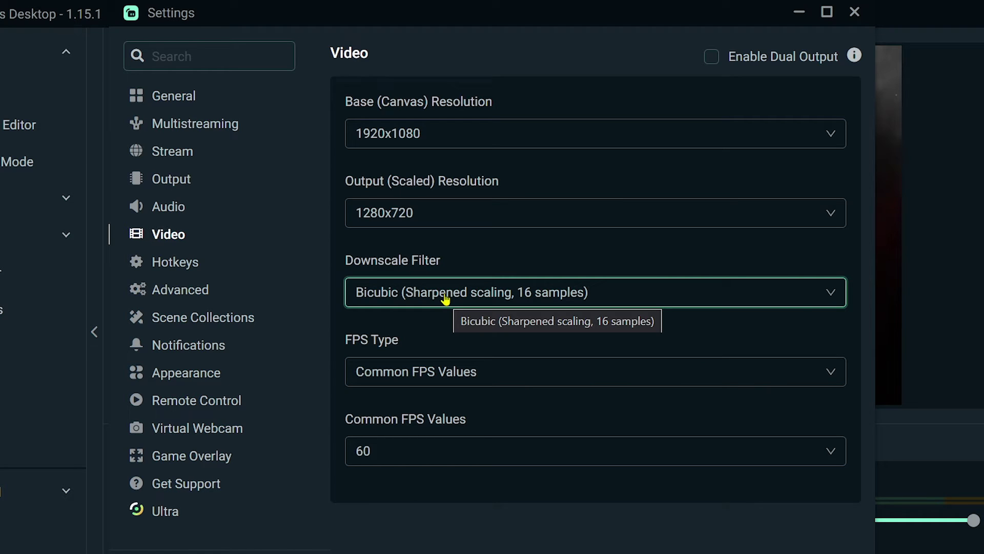
left_click(446, 299)
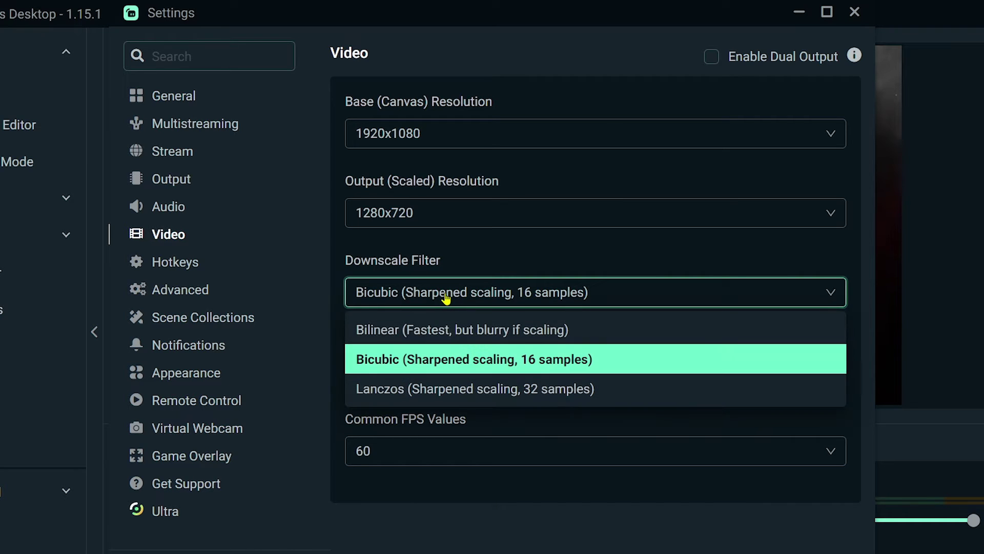
left_click(378, 360)
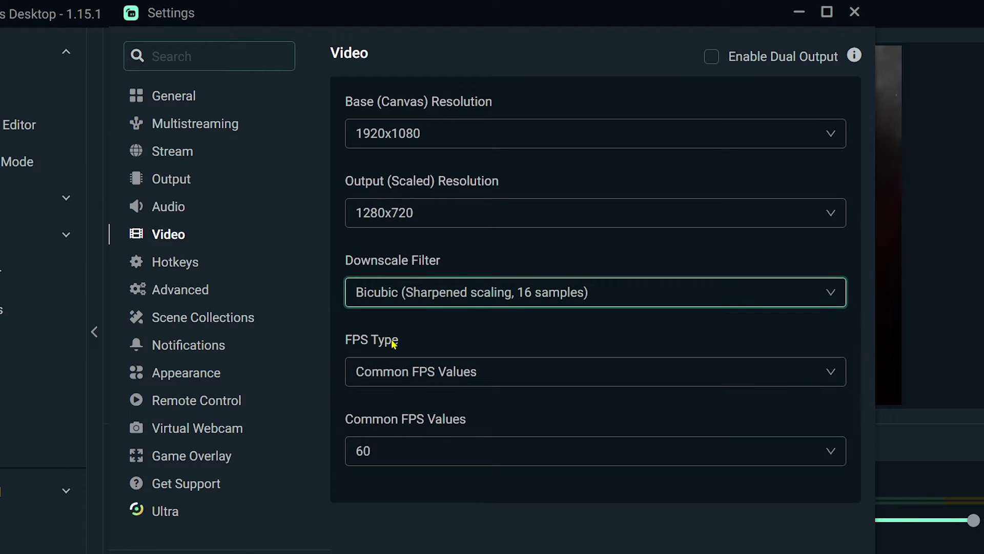
Step: Keep Common FPS Values as the FPS type and lower the frame rate from 60 to 30
left_click(433, 376)
left_click(425, 408)
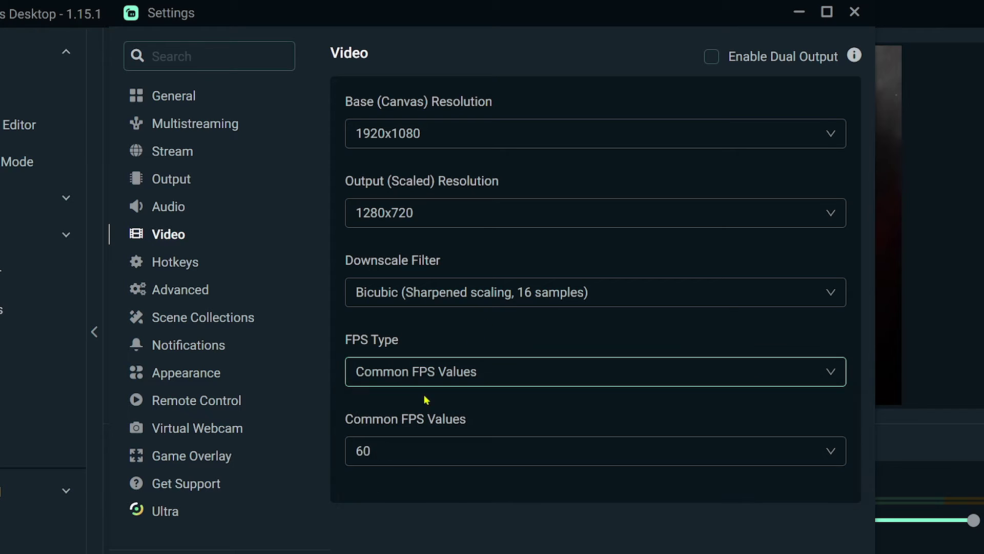
left_click(391, 461)
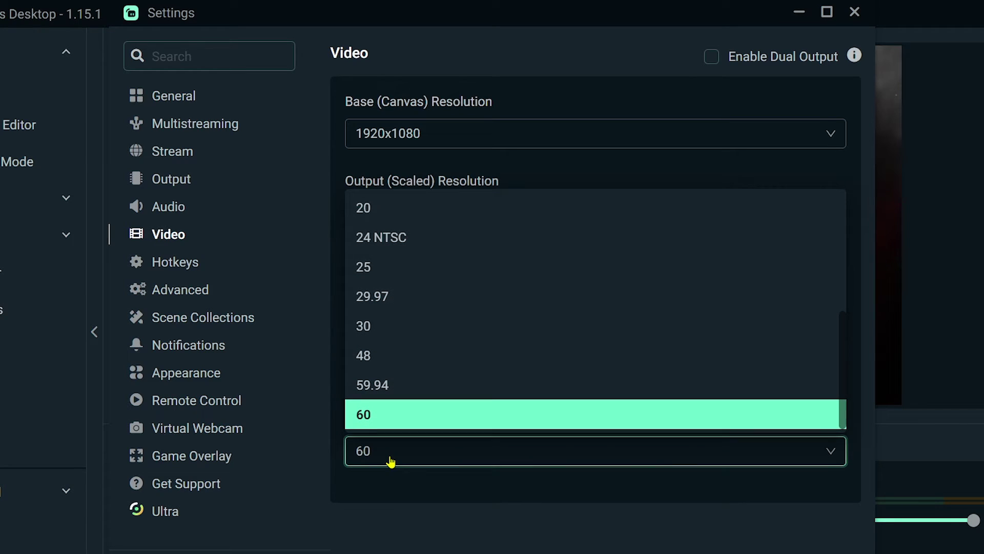
left_click(402, 326)
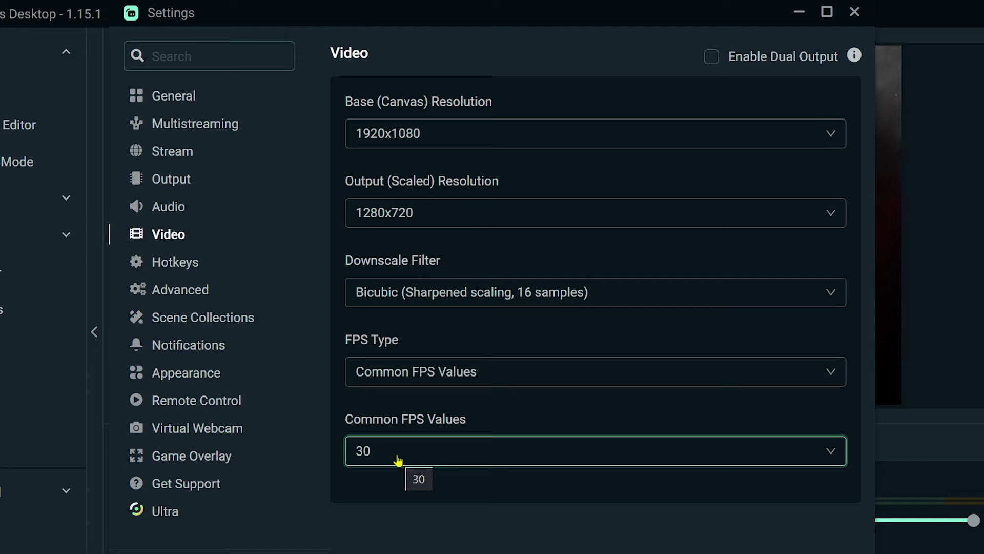
Step: On the Output settings page, set the streaming encoder to NVIDIA NVENC H.264
left_click(170, 182)
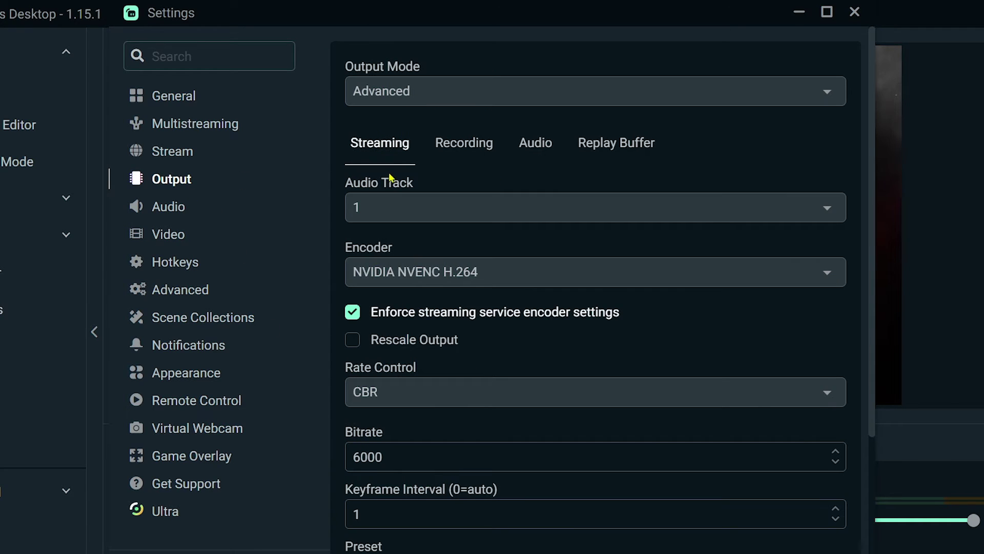
scroll(387, 193, "down", 2)
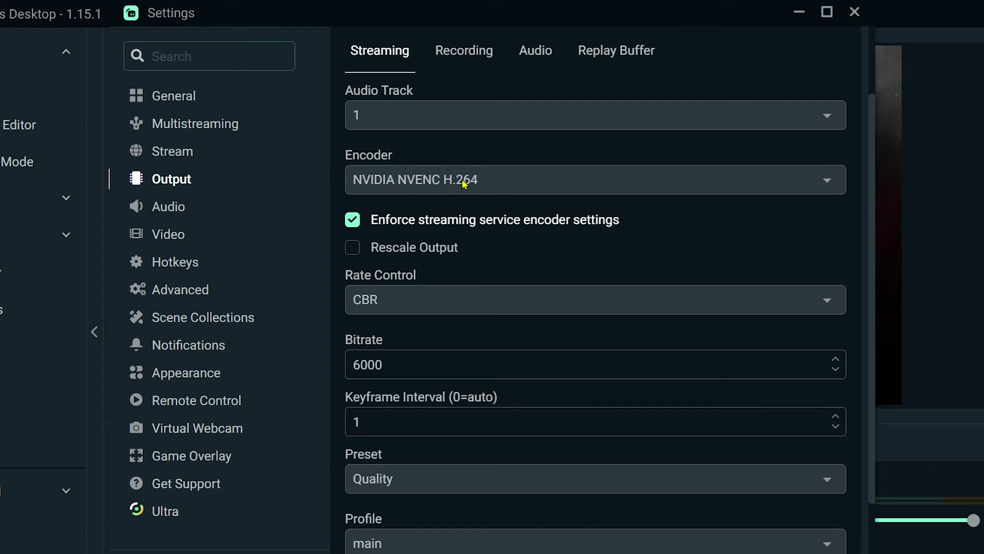
left_click(498, 187)
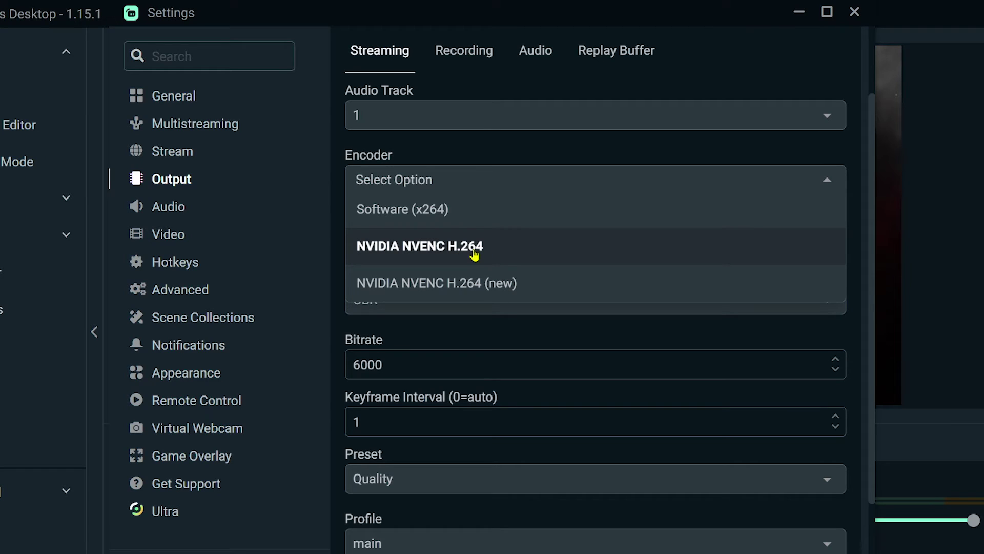
left_click(474, 251)
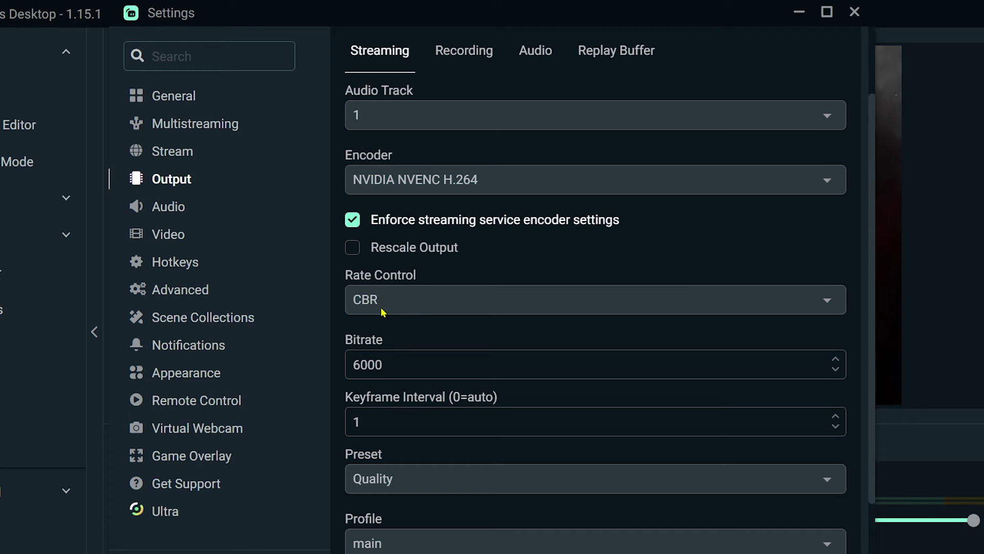
Step: Change the streaming bitrate from 6000 to 3000
left_click(400, 365)
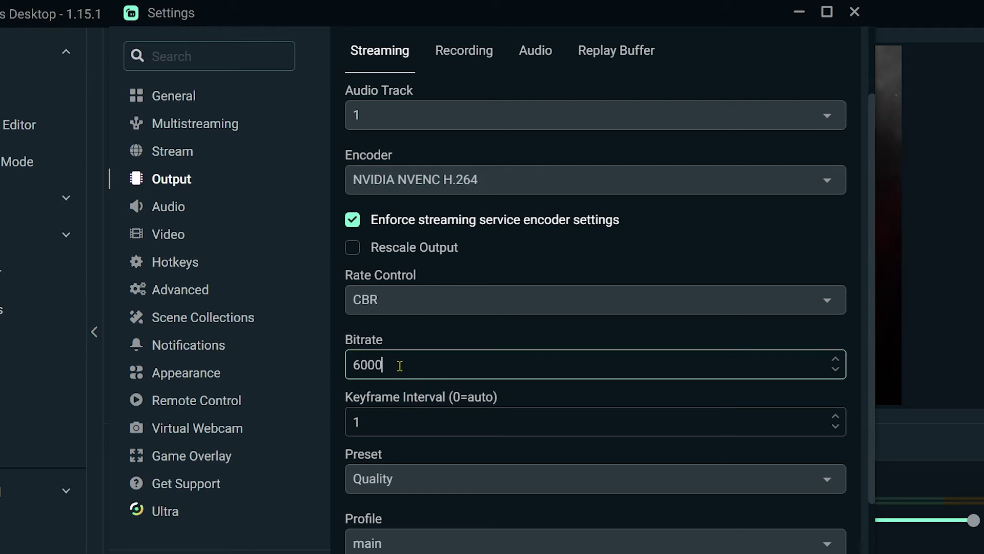
double_click(400, 365)
type("3000")
Step: Keep the keyframe interval at 1 and the encoder preset at Quality
double_click(380, 429)
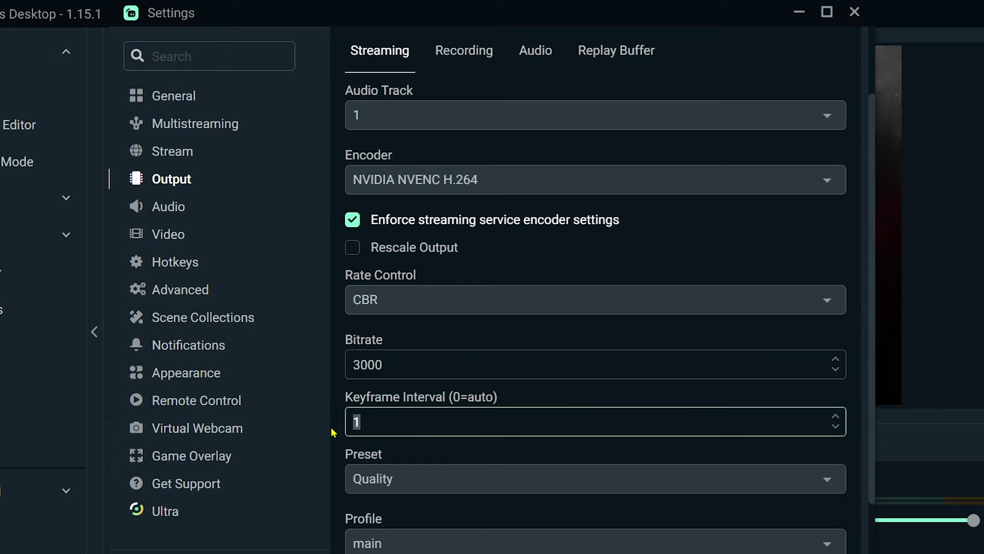
type("2")
key("BackSpace")
type("1")
left_click(388, 489)
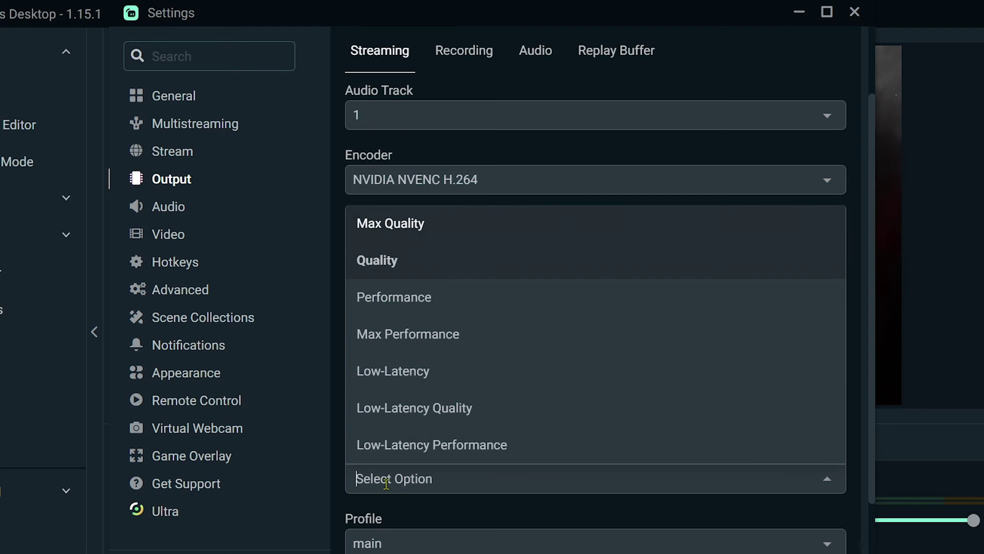
left_click(377, 263)
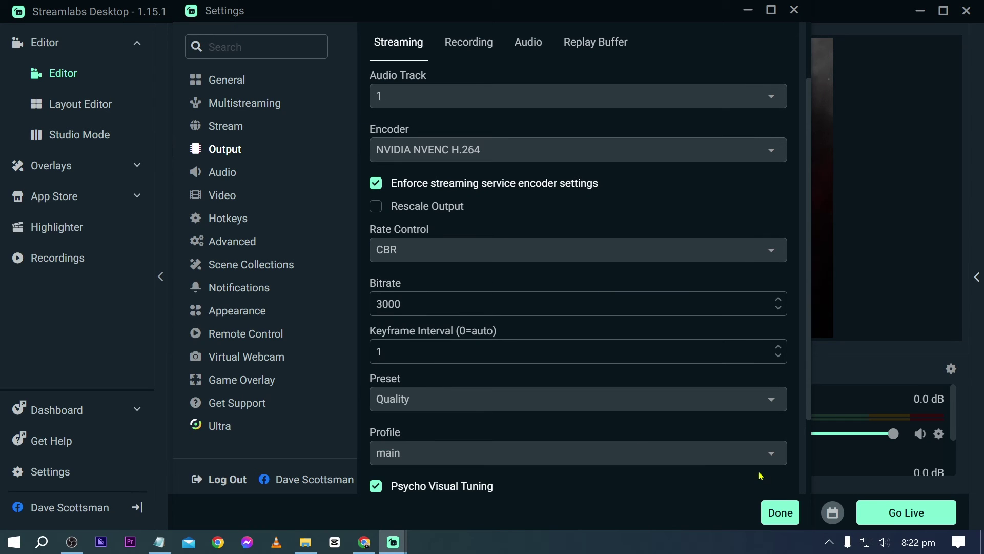
Step: Close the Settings window with Done, keeping the new video and output settings
left_click(780, 513)
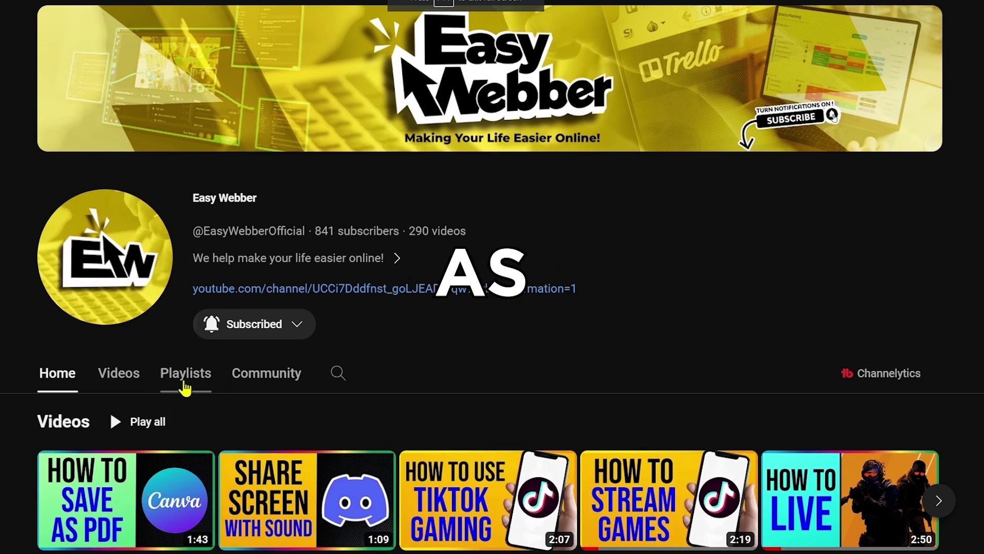
Step: On the YouTube channel page, open the Playlists tab and a Streamlabs tutorial playlist
left_click(184, 377)
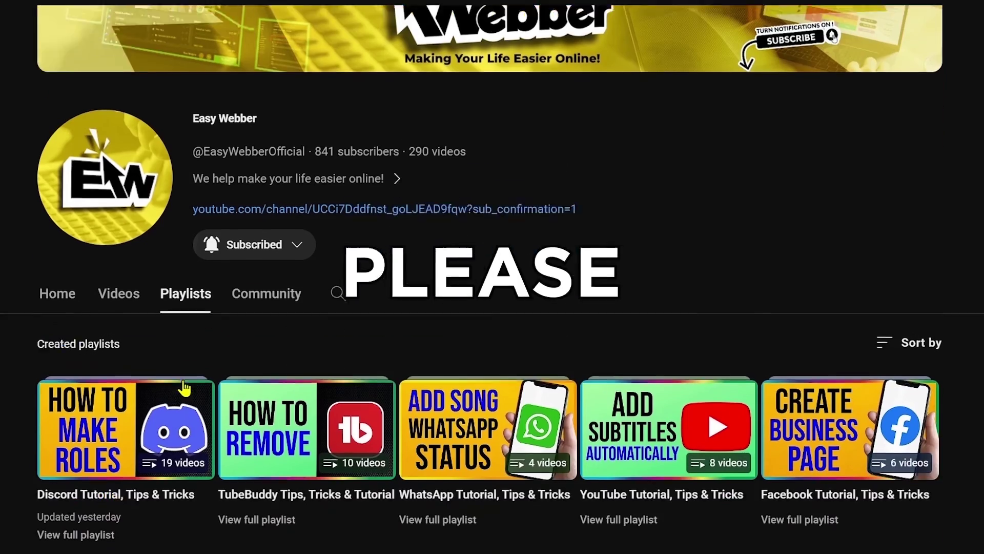
scroll(184, 384, "down", 2)
left_click(642, 460)
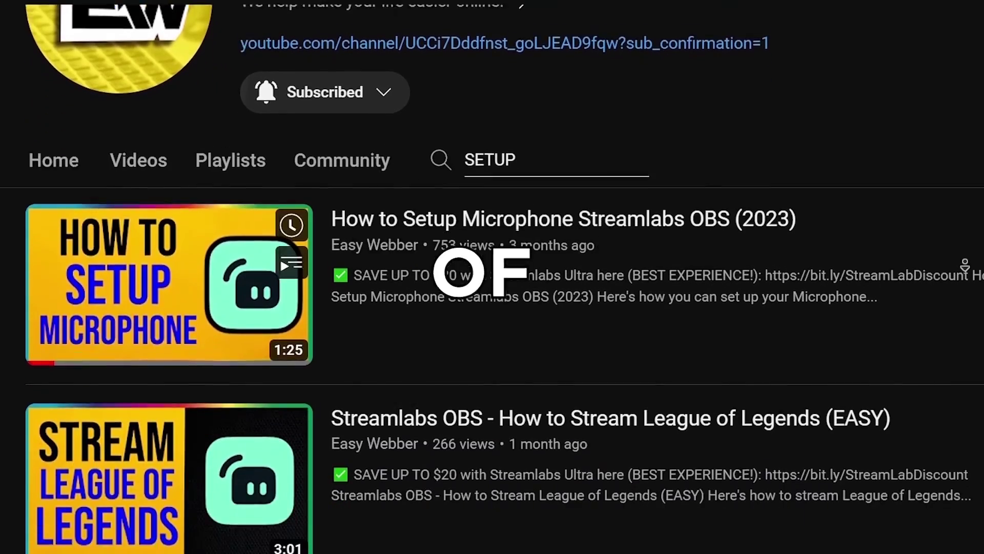
scroll(492, 308, "down", 10)
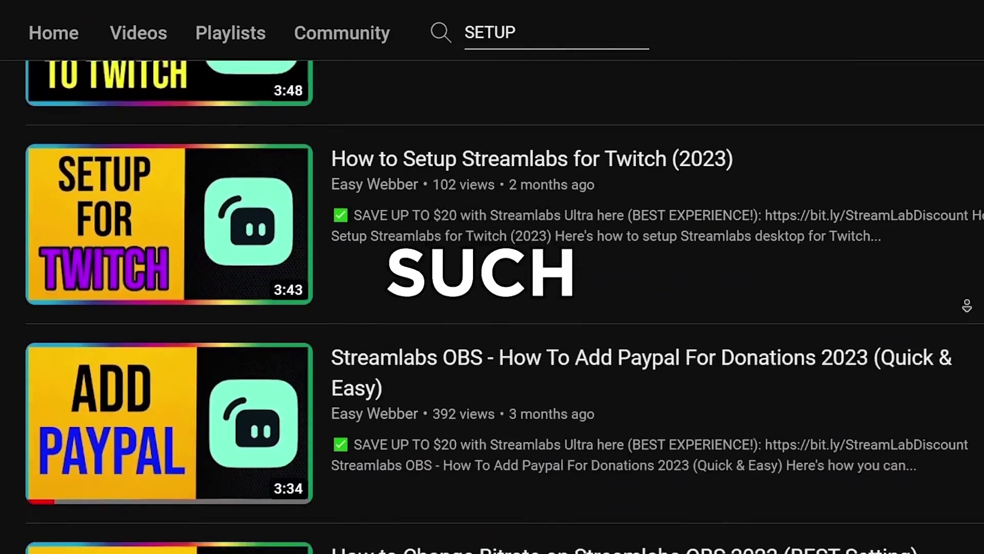